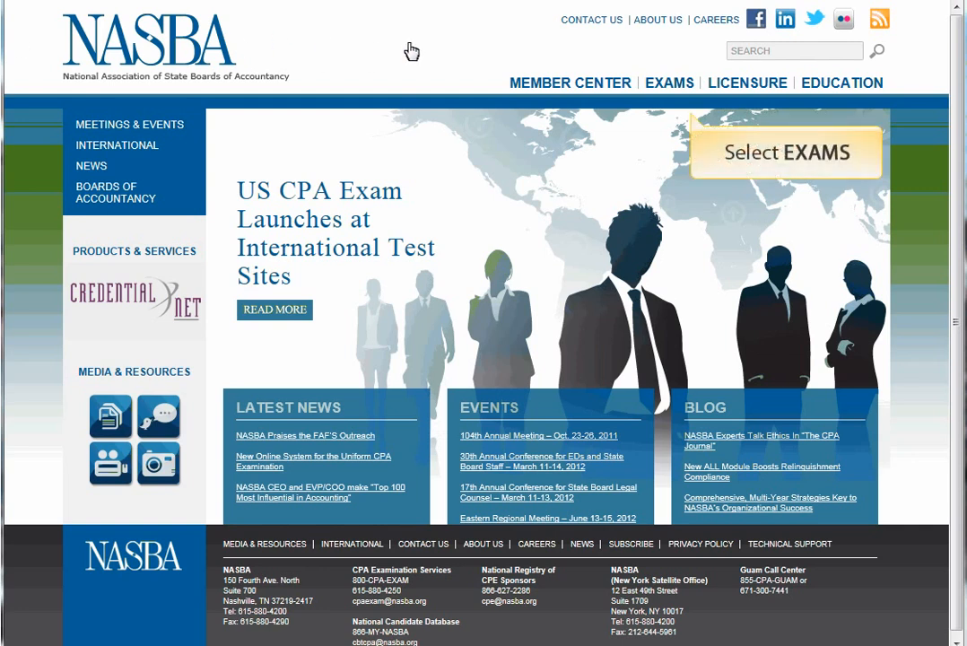
- Open the CPA Exam page, choose Tennessee as the jurisdiction, and start an application with Apply Now
click(680, 92)
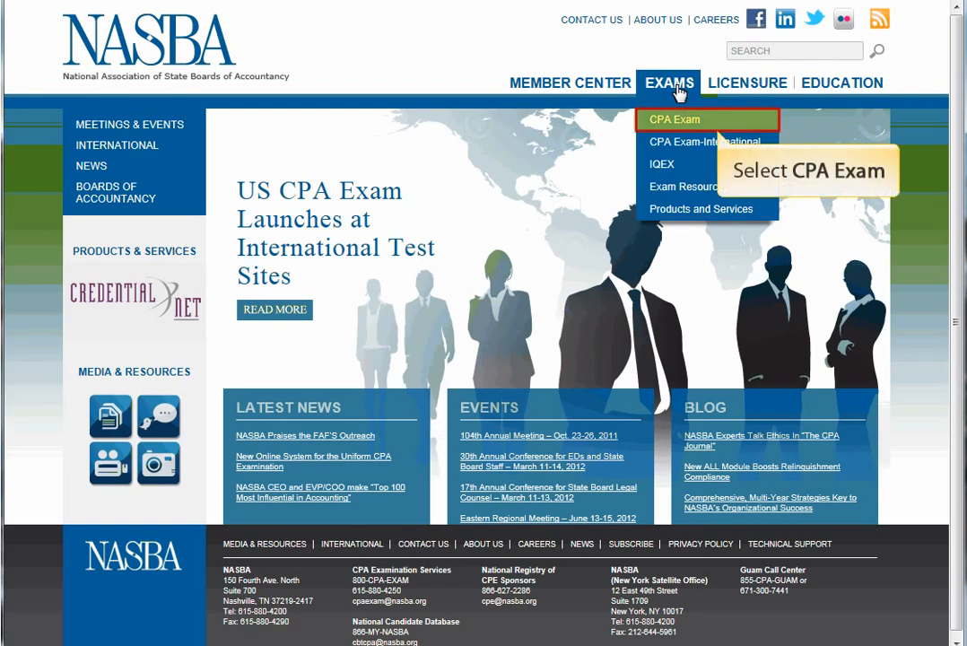
click(684, 120)
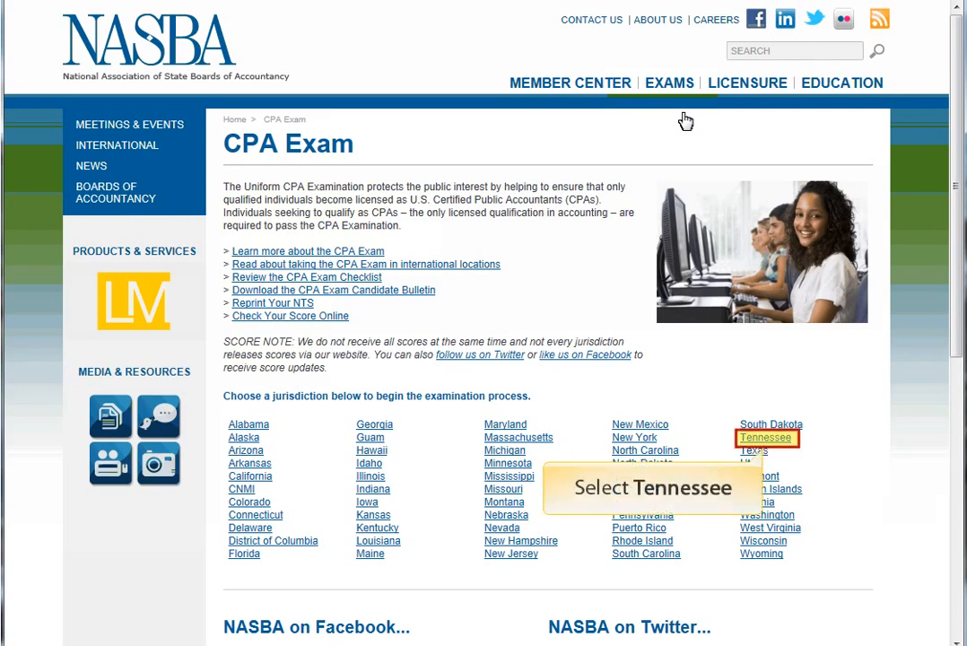
click(774, 442)
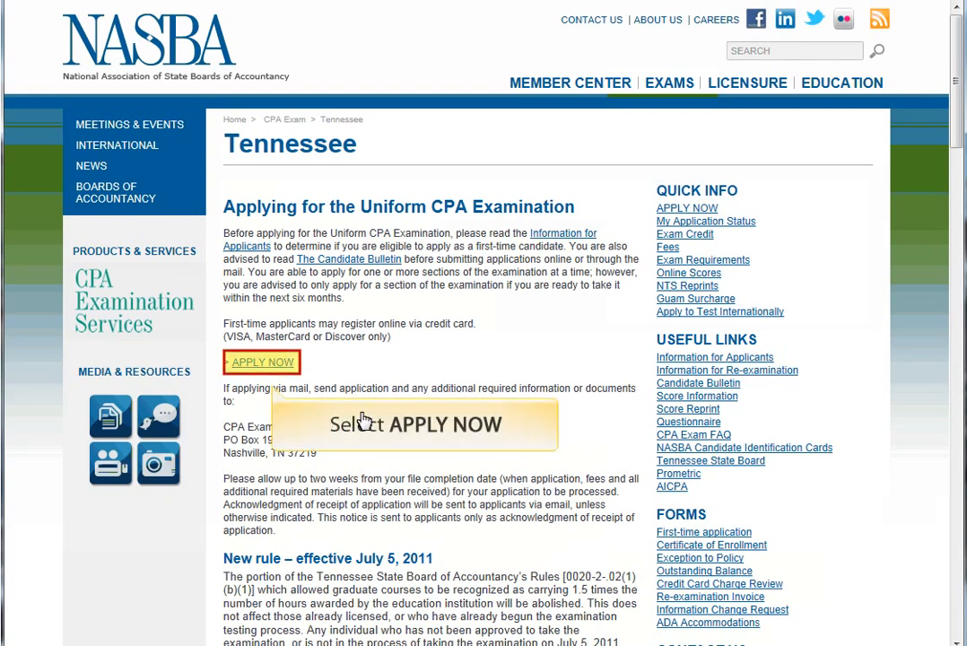
click(279, 367)
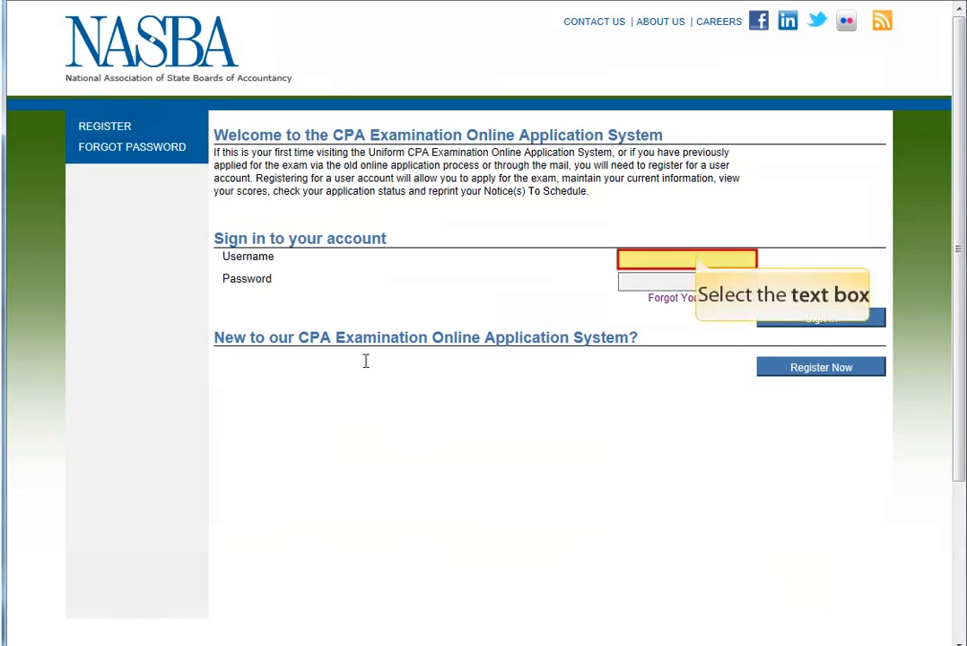
- Sign in to the CPA Examination Online Application System with the account username and password
click(668, 257)
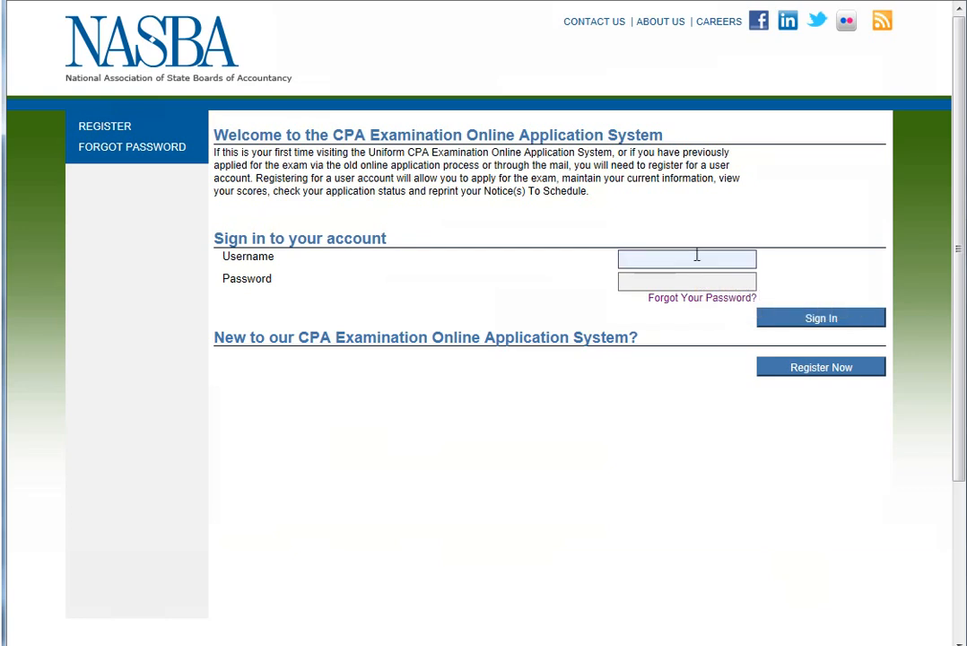
text(johnnasba)
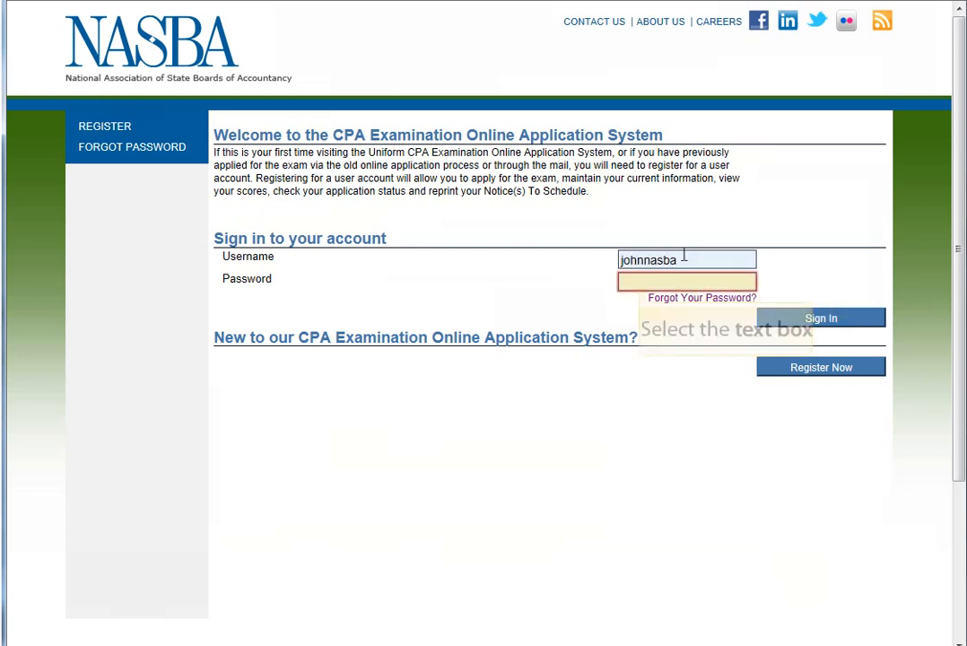
click(641, 278)
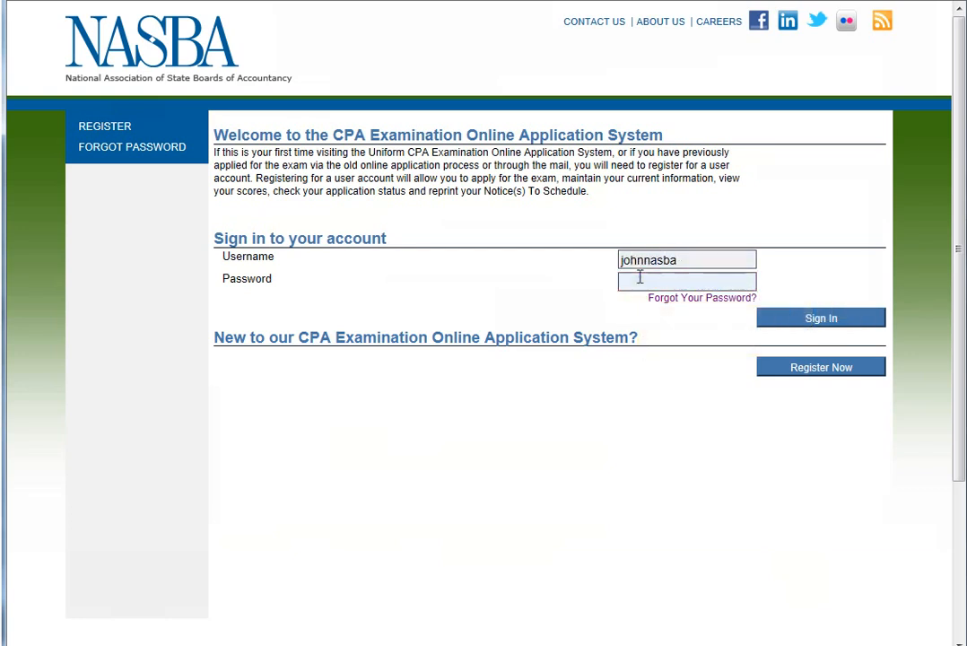
text(***********)
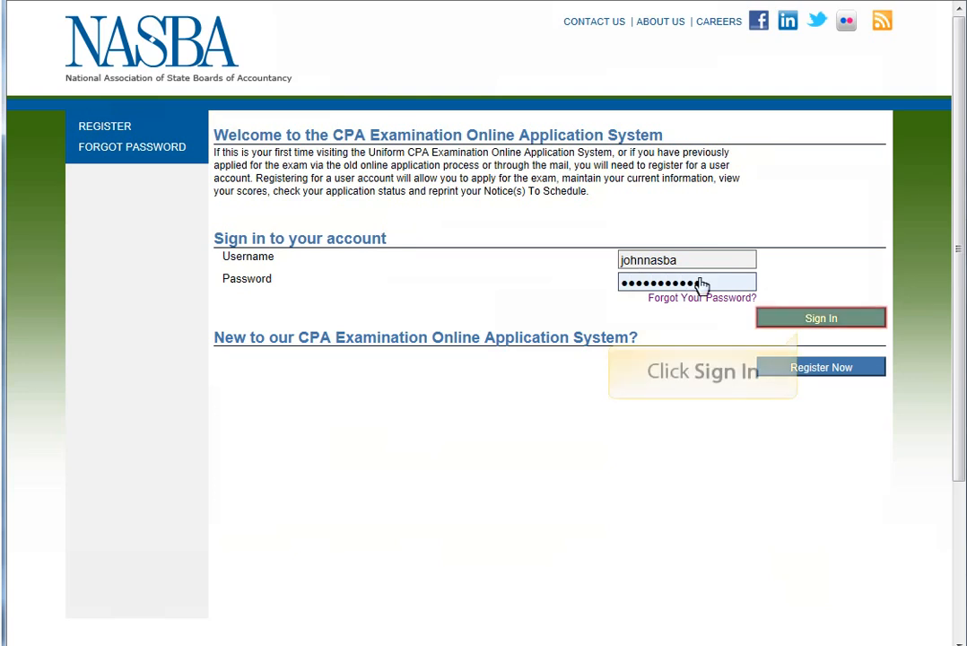
click(802, 320)
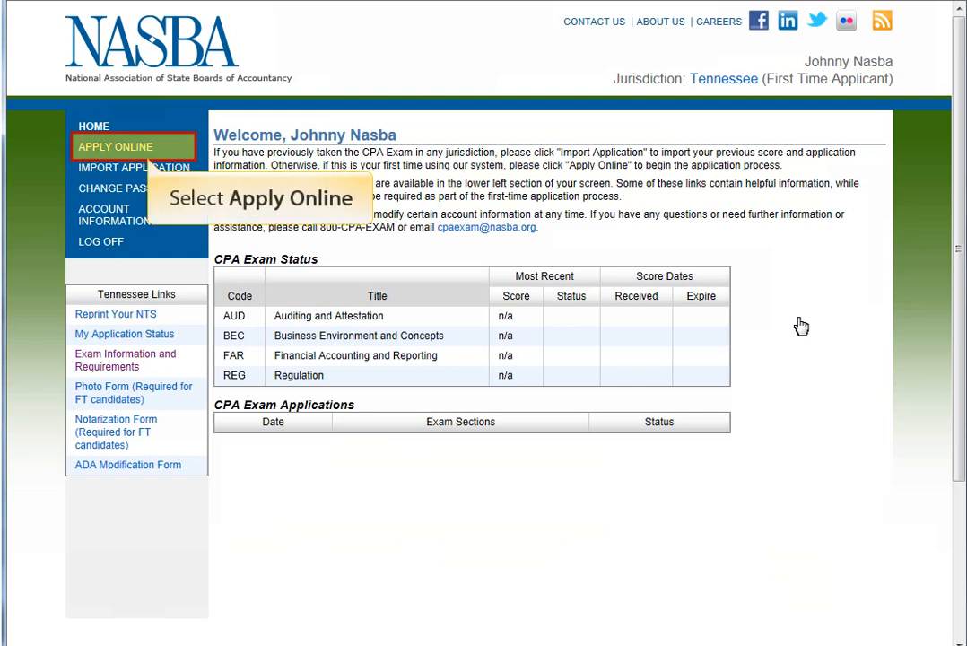
- Start an online application, answering No to both a previous Tennessee application and previous exam history in any jurisdiction
click(141, 148)
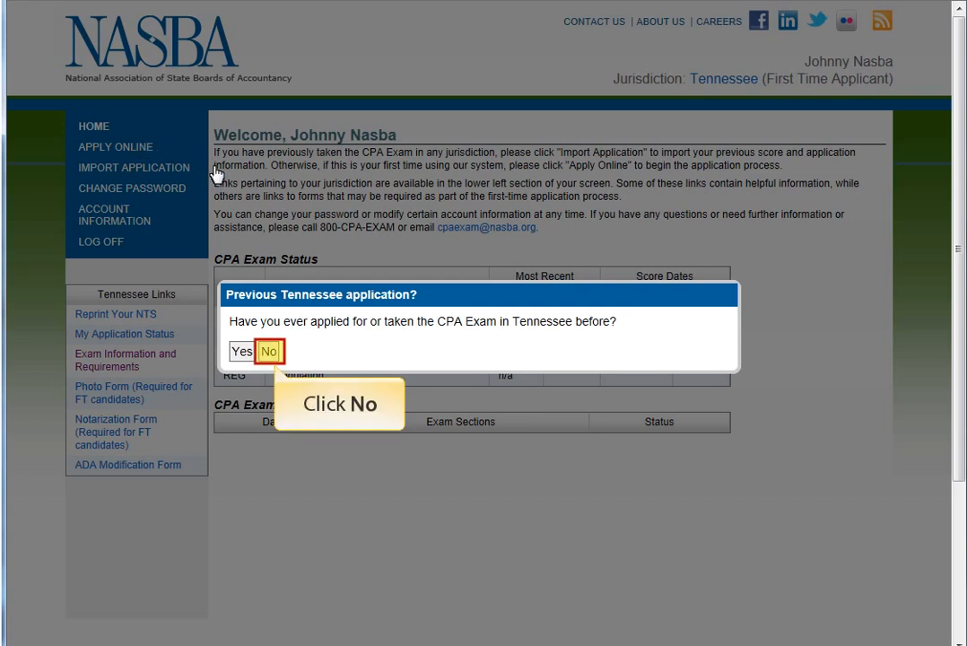
click(270, 352)
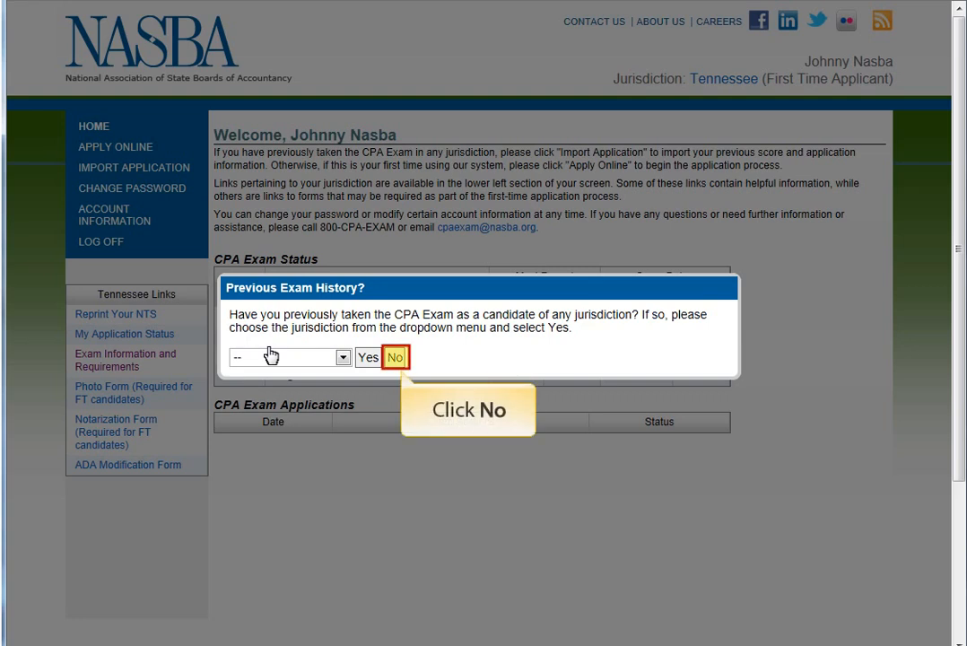
click(397, 359)
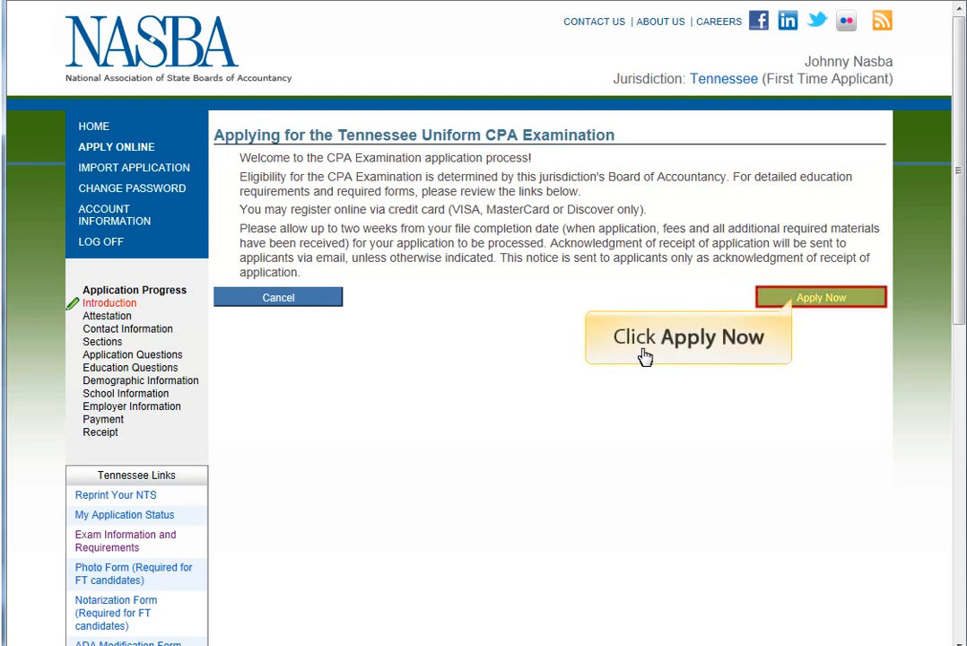
- Proceed past the application introduction, attest that the statements are true, and save the attestation
click(794, 303)
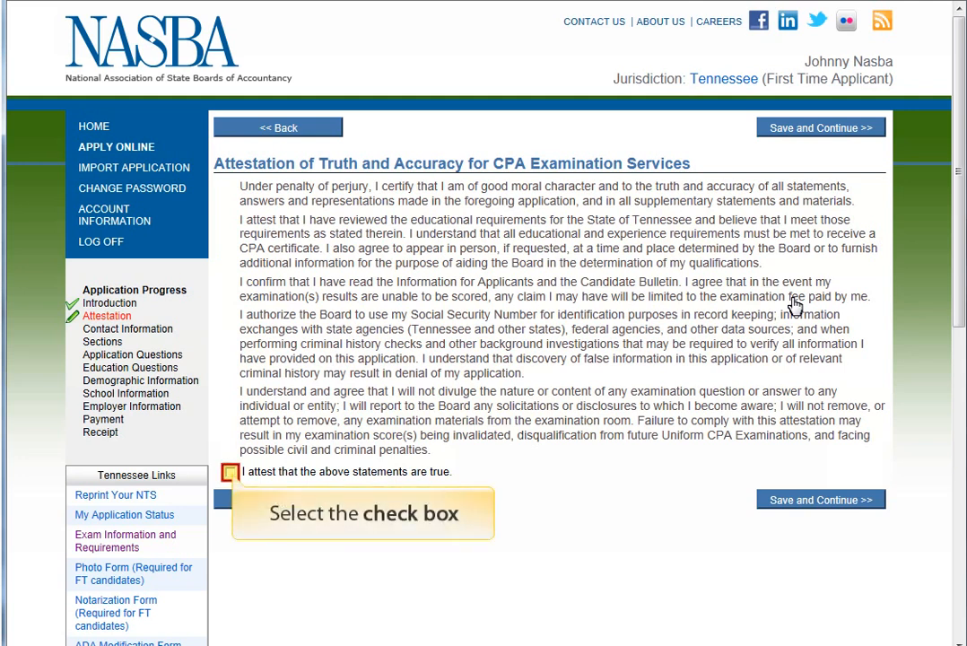
click(230, 474)
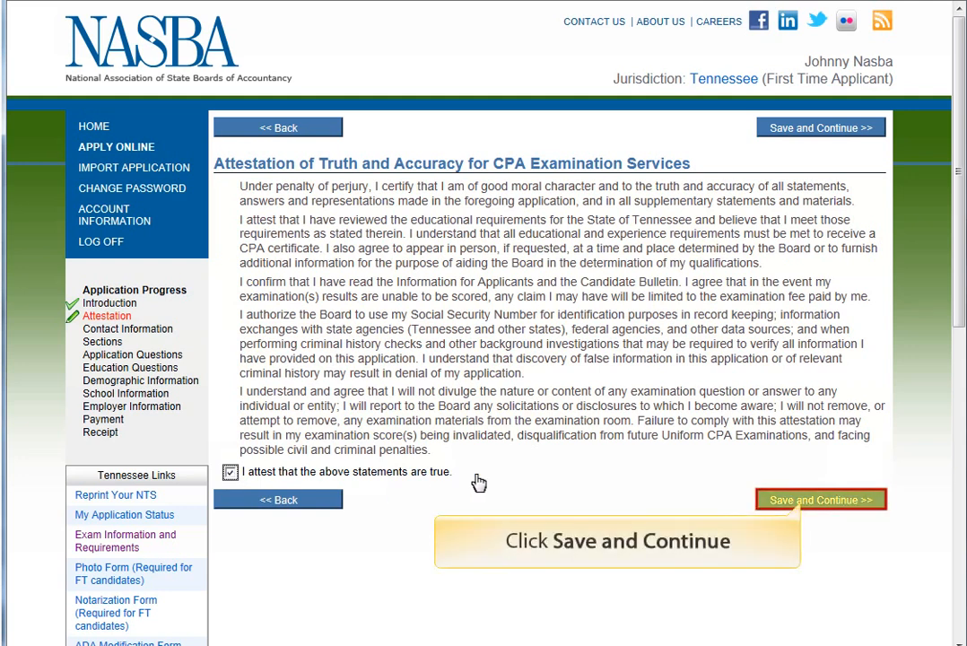
click(803, 503)
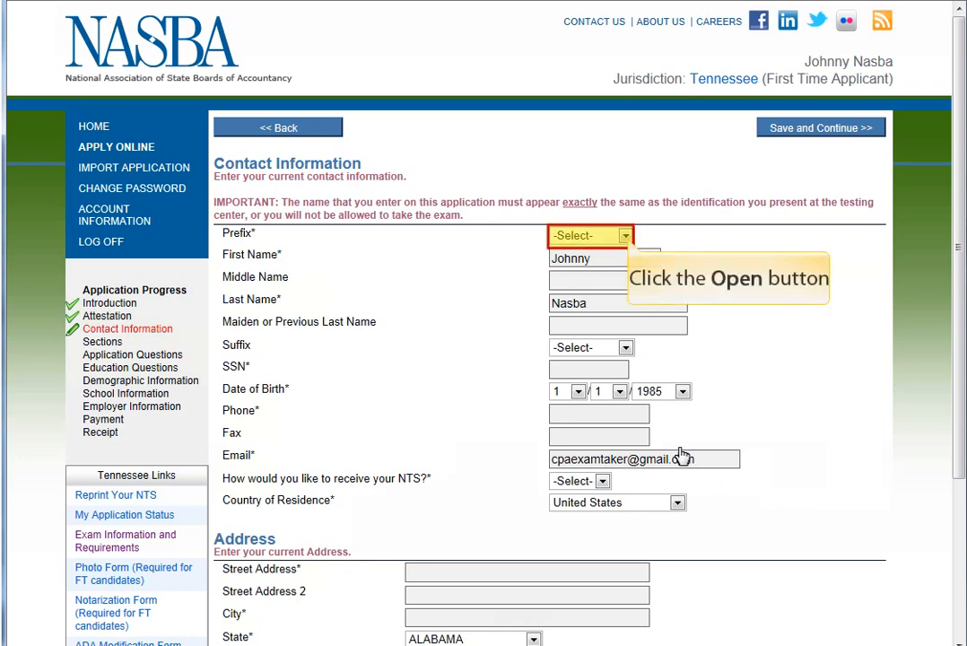
- Complete the contact information with prefix Mr., the SSN, phone number, NTS delivery by Email and the applicant's address, and save it
click(627, 237)
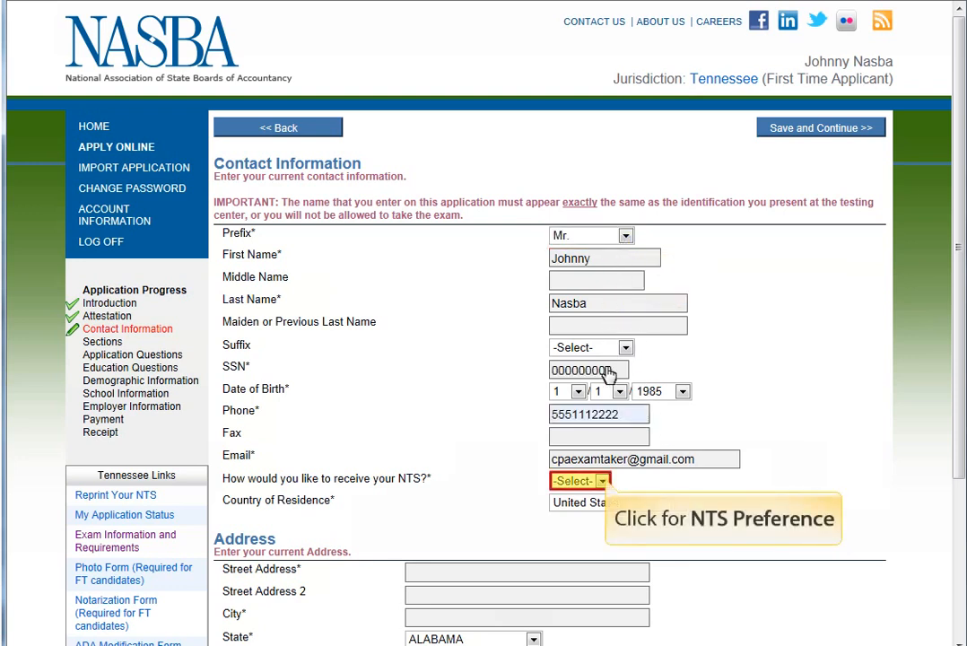
click(605, 482)
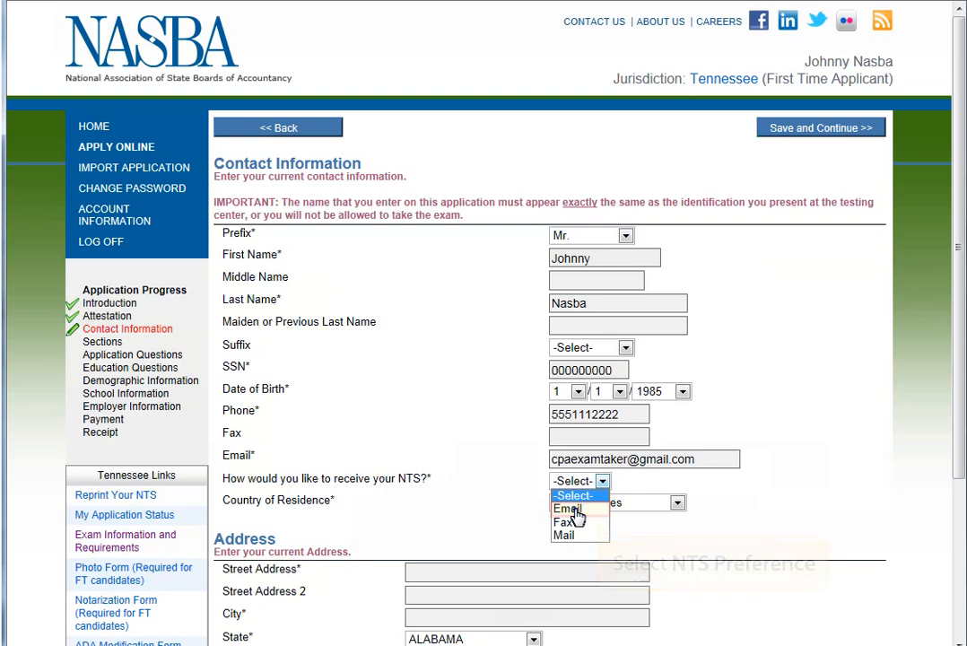
click(574, 510)
scroll(478, 474, down, 5)
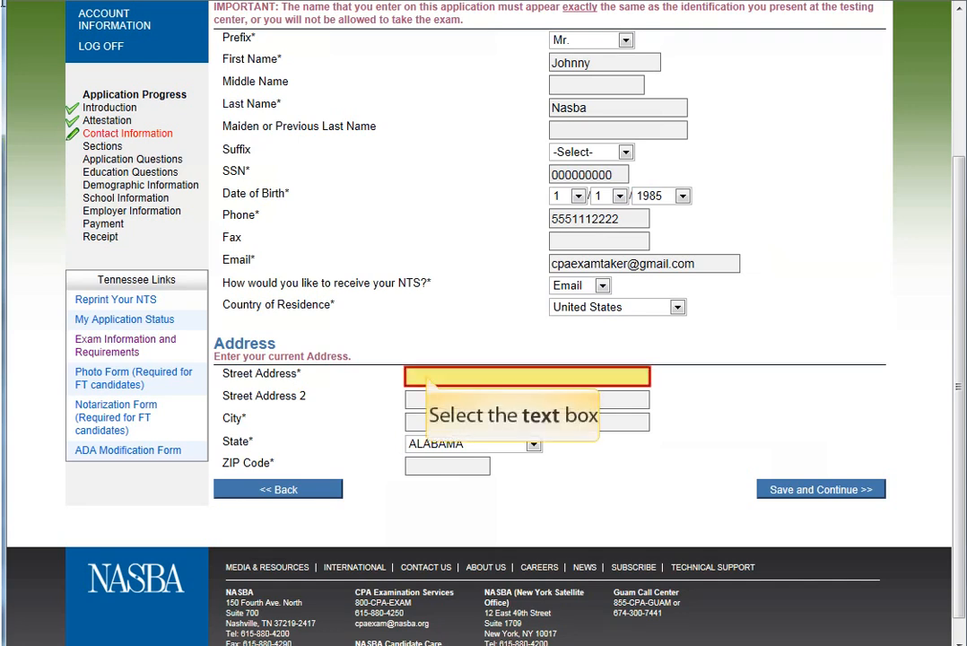
click(427, 375)
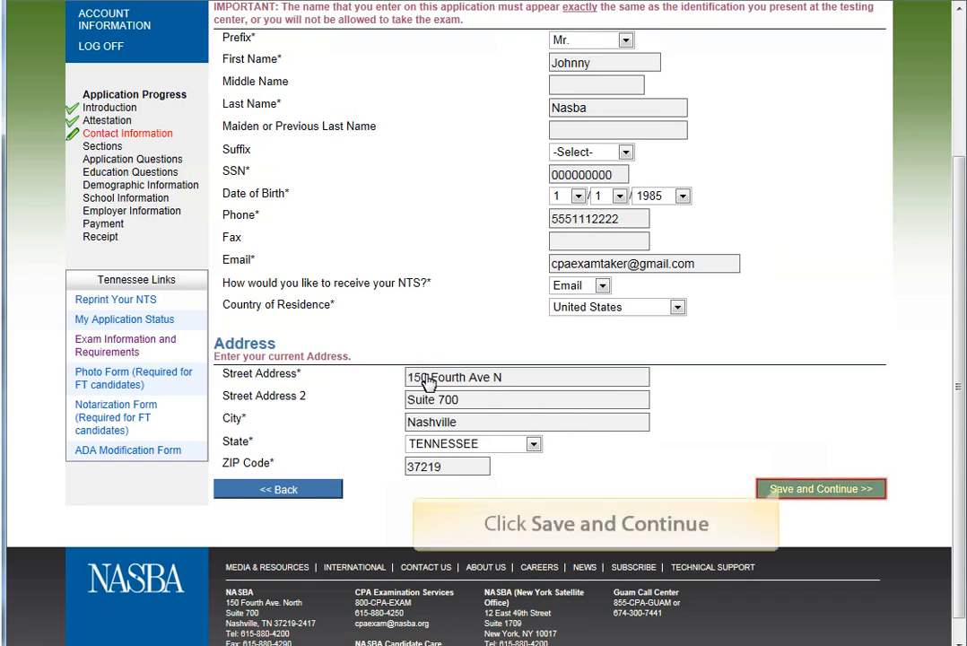
click(763, 489)
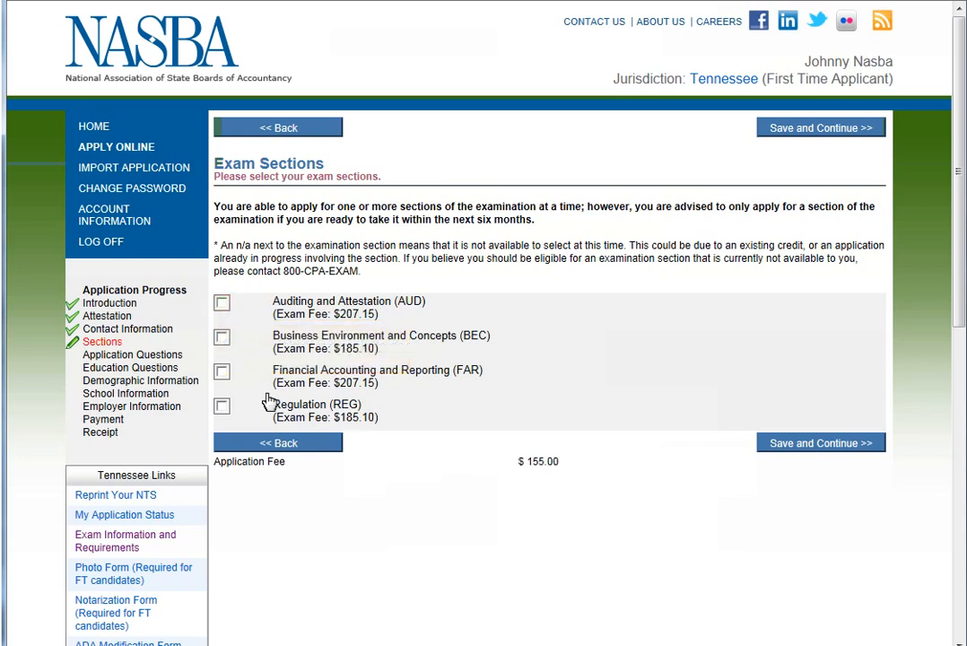
- Choose the Auditing and Attestation (AUD) exam section and save the selection
click(222, 306)
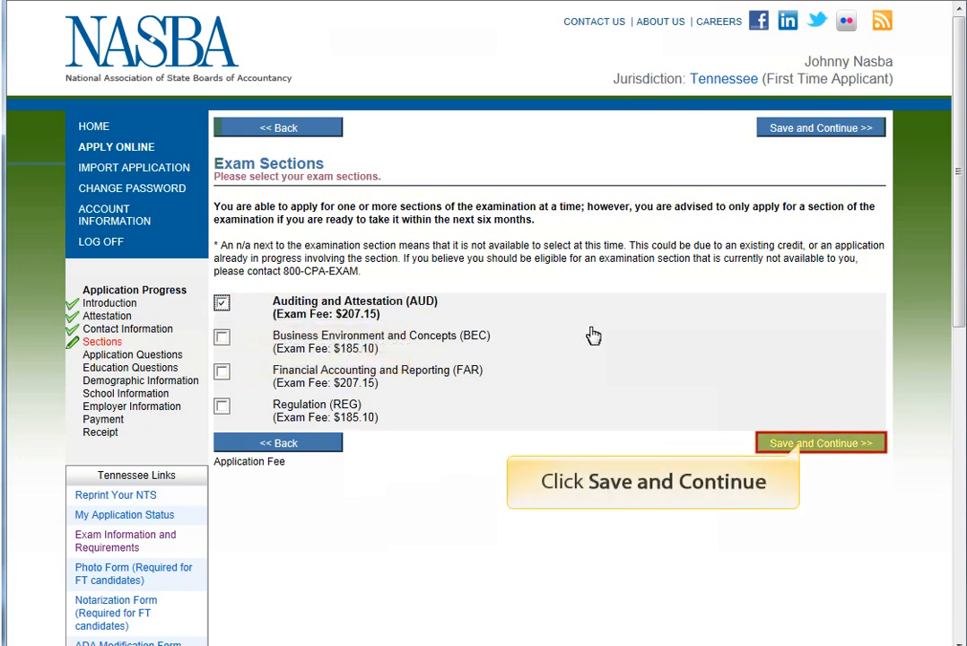
click(802, 445)
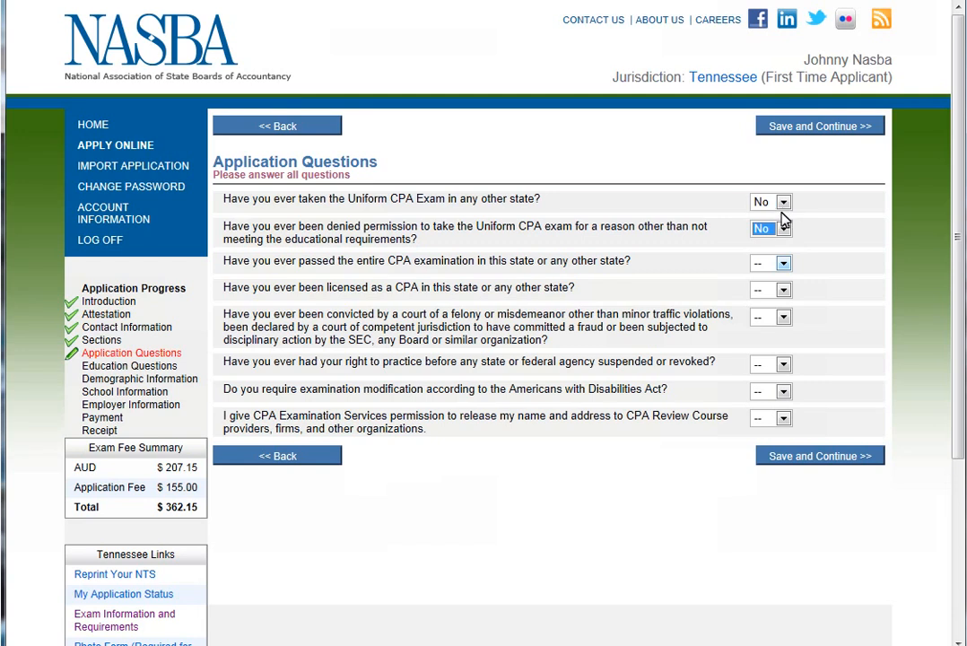
- Answer the application questions with No, except Yes for being licensed as a CPA, in Connecticut, and save
click(783, 266)
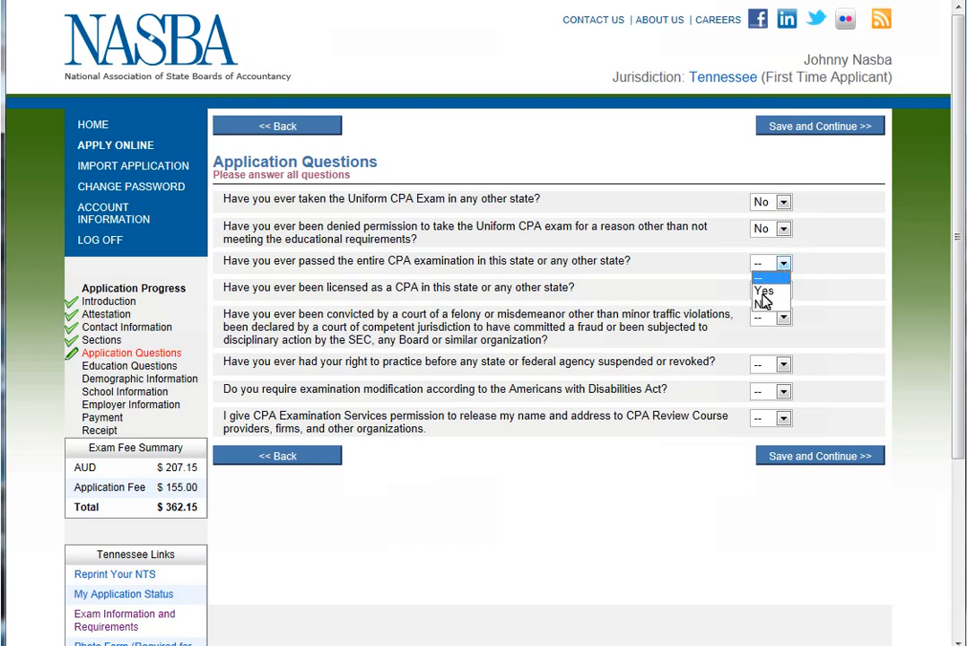
click(762, 305)
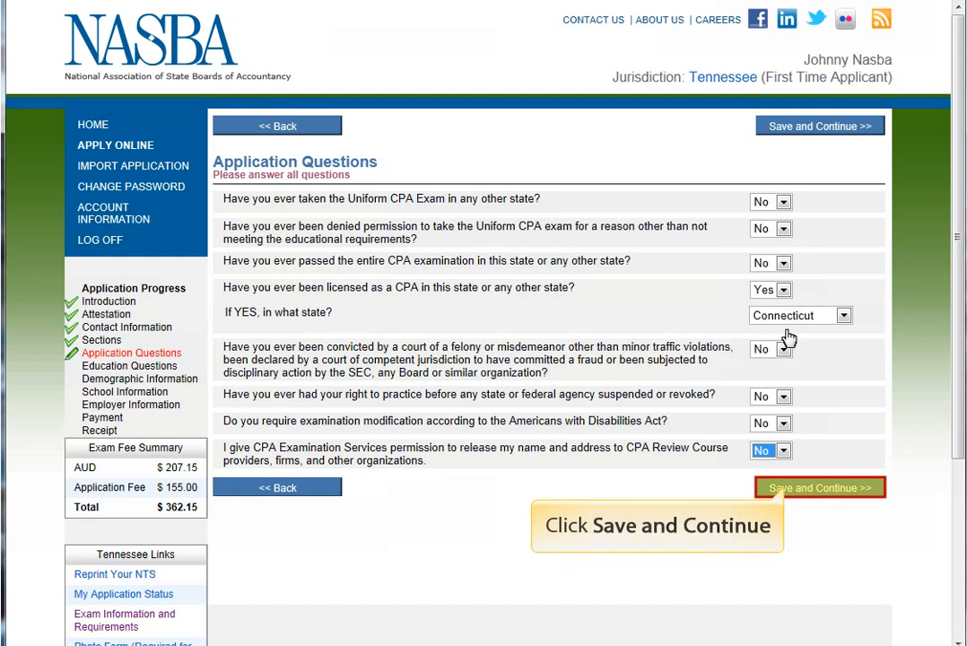
click(786, 492)
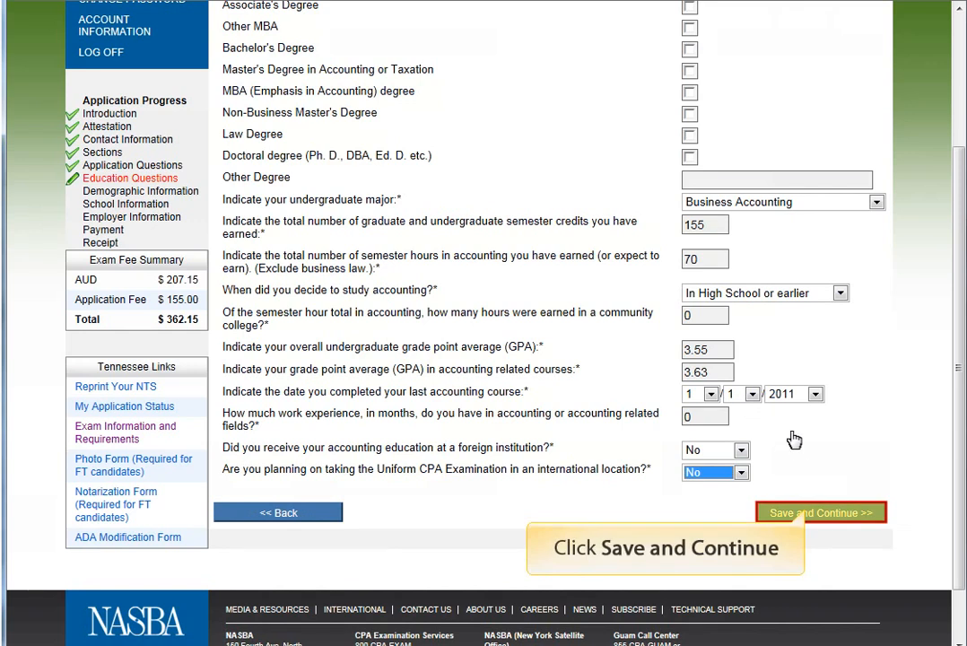
- Save the education answers: Business Accounting, 155 credits, 70 accounting hours, GPAs 3.55 and 3.63, last course 1/1/2011, no foreign education or international testing
click(805, 513)
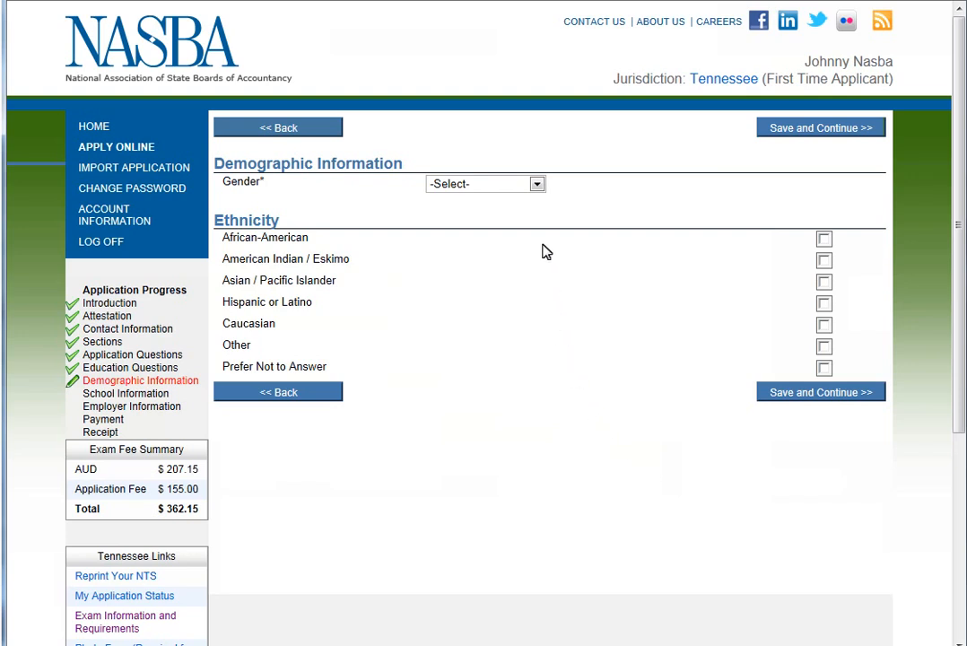
- Set the gender to Male and the ethnicity to Caucasian, and save the demographic information
click(537, 185)
click(498, 212)
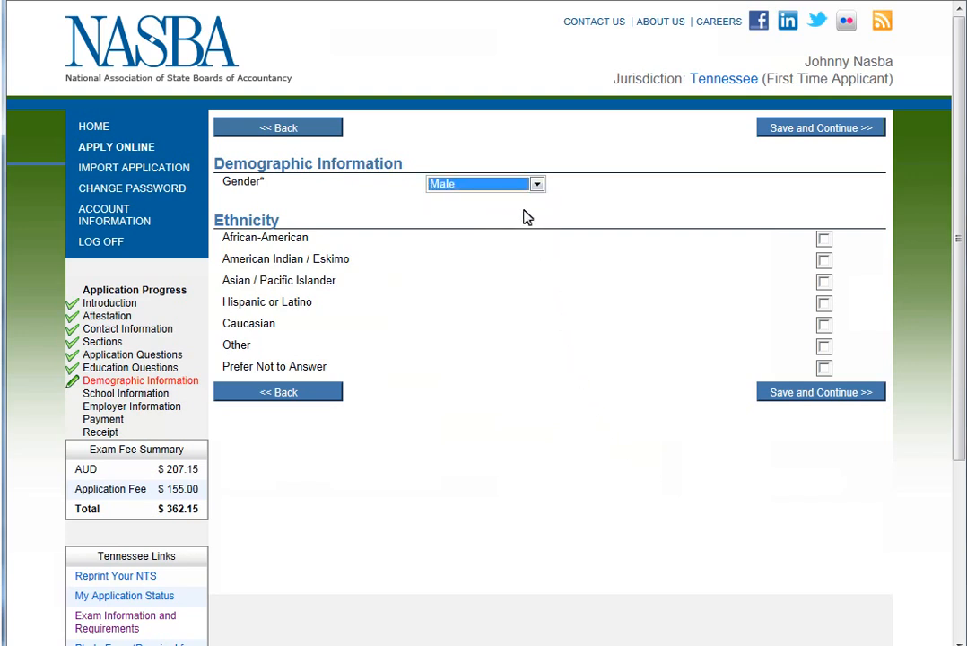
click(824, 327)
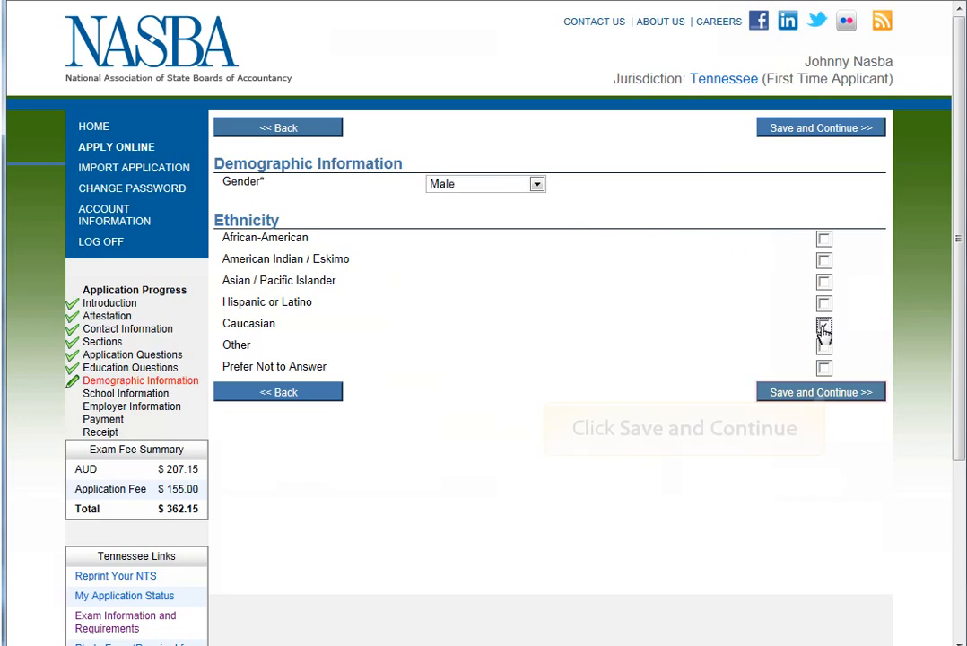
click(827, 392)
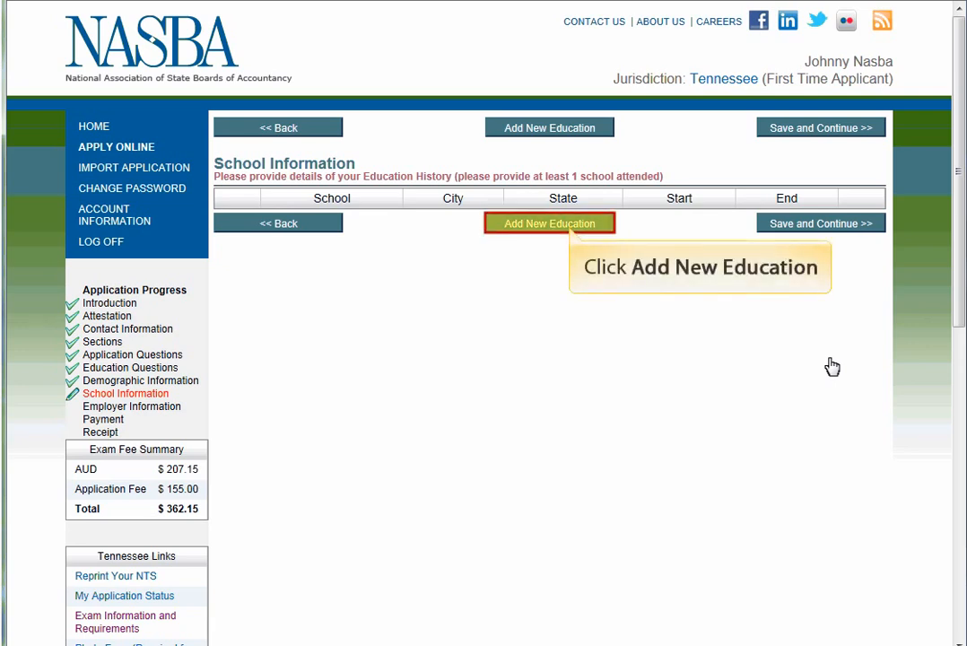
- Add University of Tennessee Knoxville, Tennessee, 1/1/2007 to 4/1/2011, Bachelor of Science, not currently attending, and save the entry
click(571, 228)
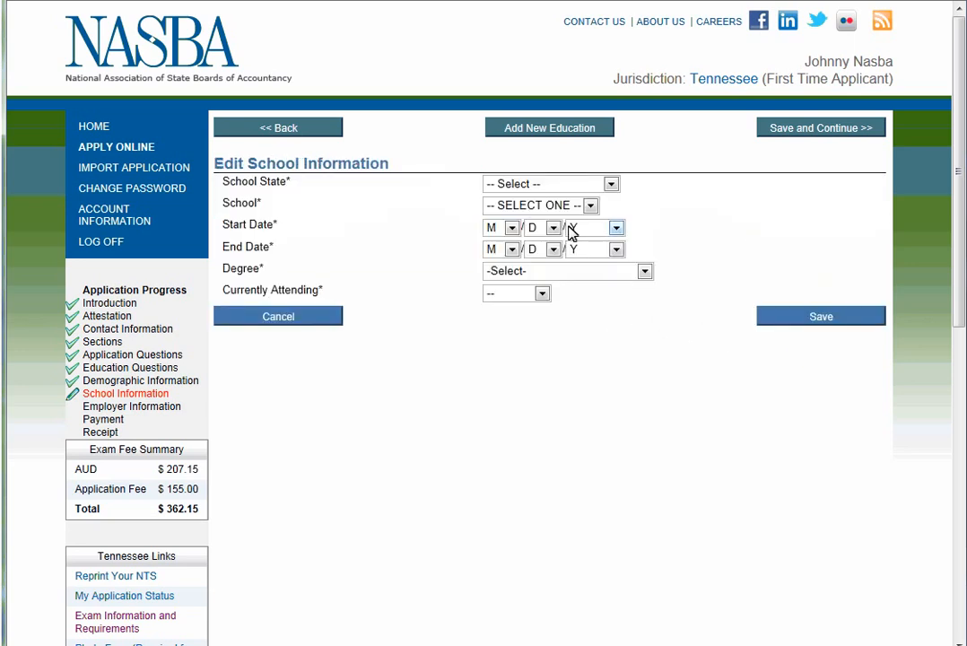
click(611, 186)
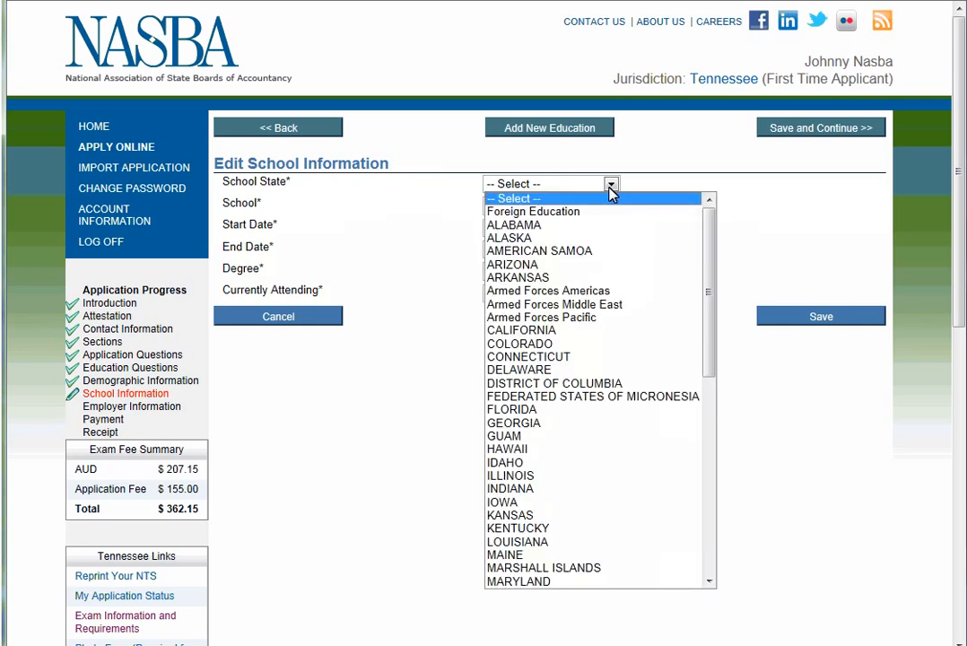
click(669, 178)
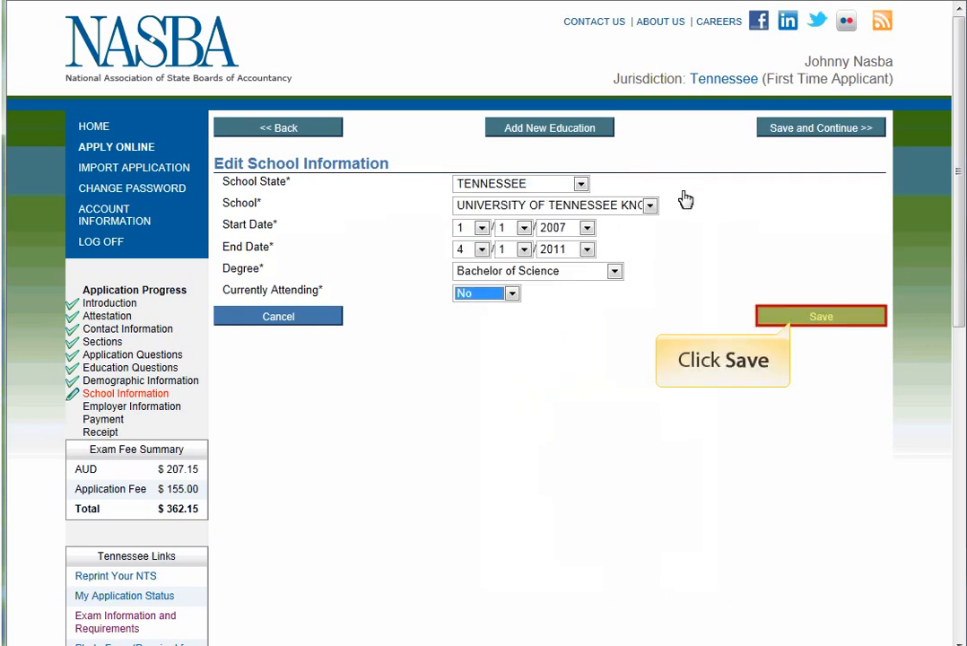
click(792, 317)
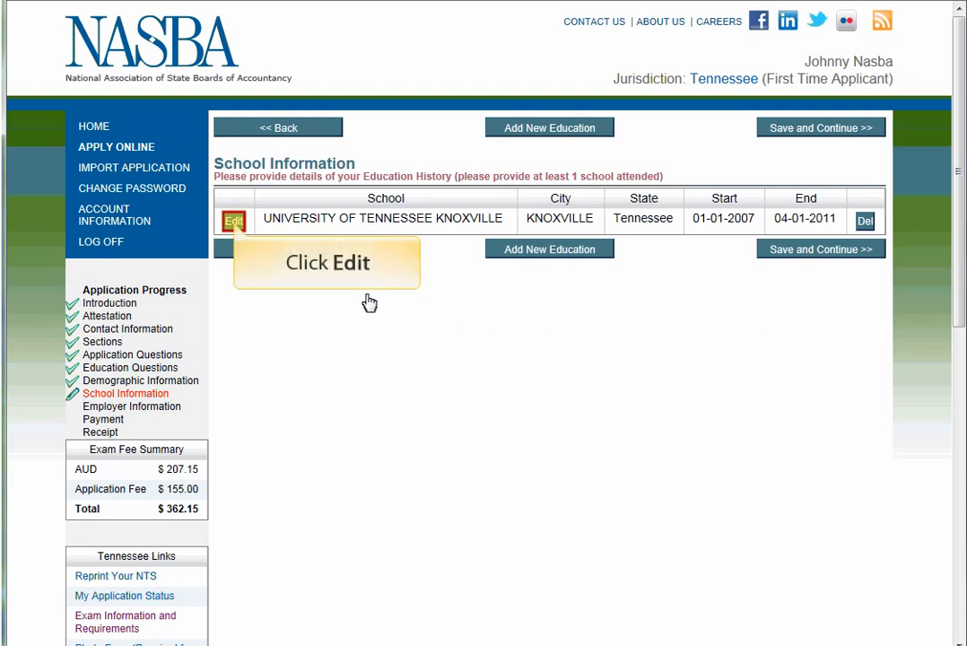
- Open the University of Tennessee Knoxville entry to review its details and close it without changes
click(233, 222)
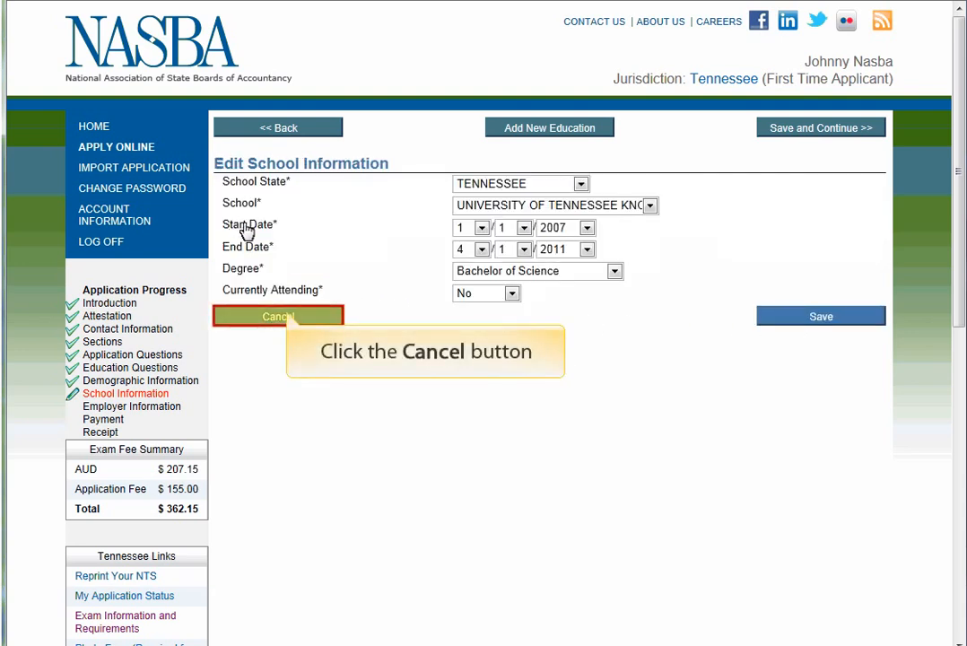
click(285, 317)
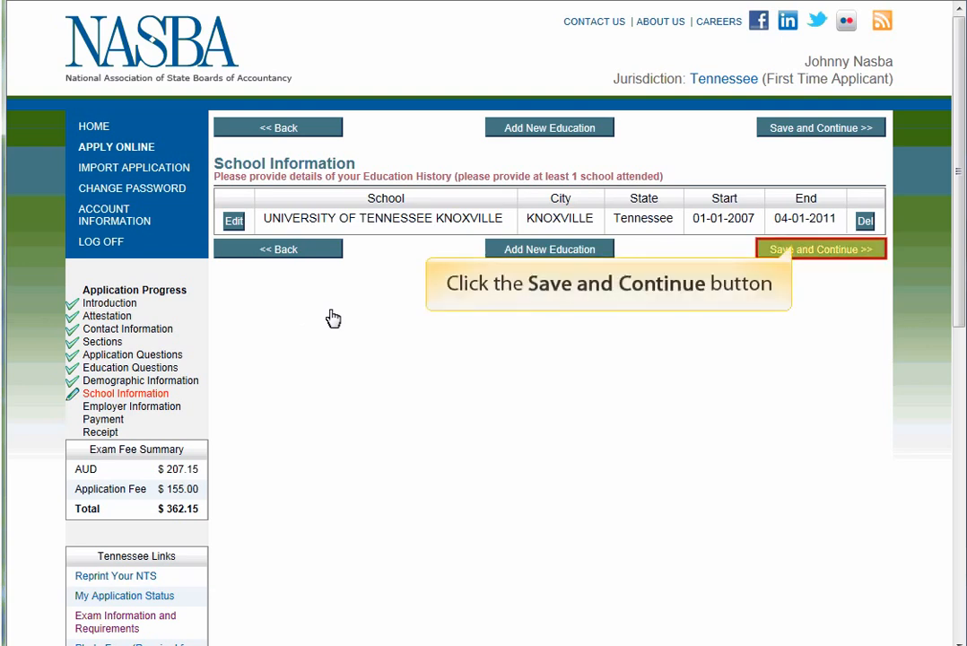
- Save the school information and add past employer NASBA, 1/1/2010 to 1/1/2011, United States, with its phone number and address
click(793, 252)
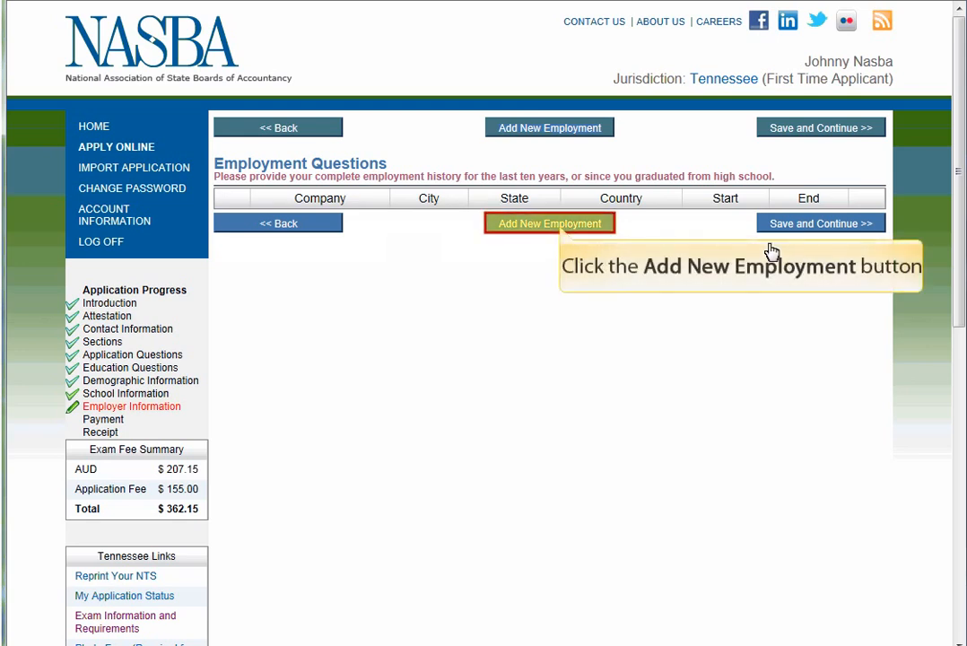
click(565, 230)
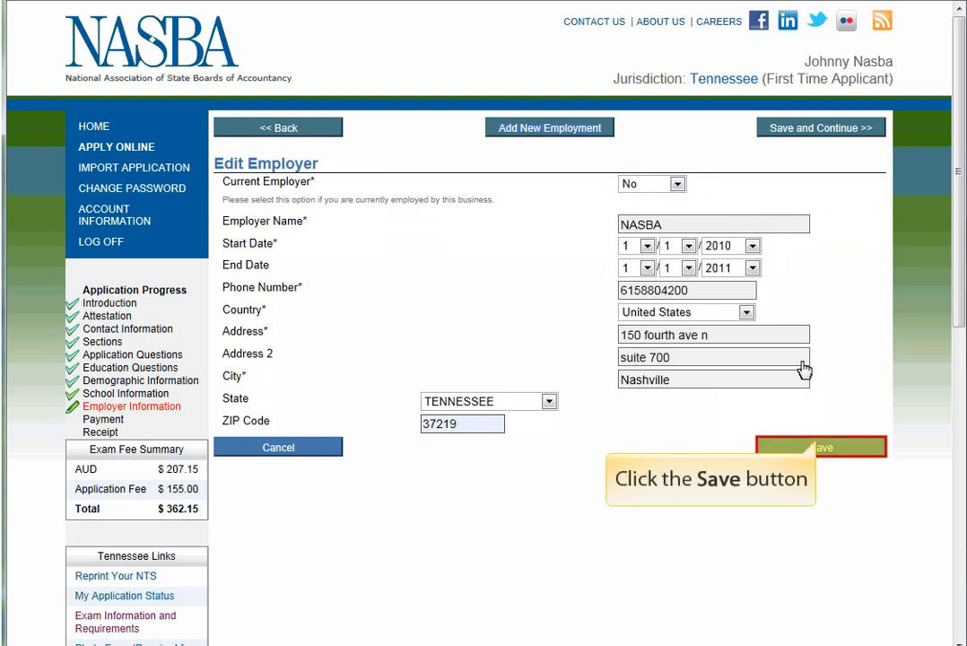
click(805, 445)
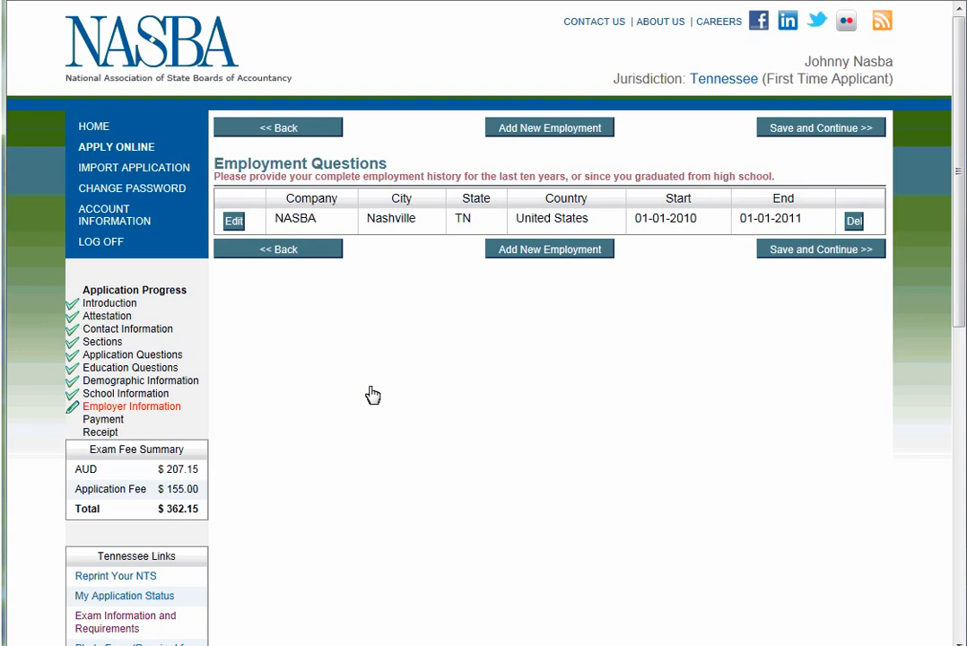
- Save the employment history and submit the exam fee payment by Visa
click(810, 252)
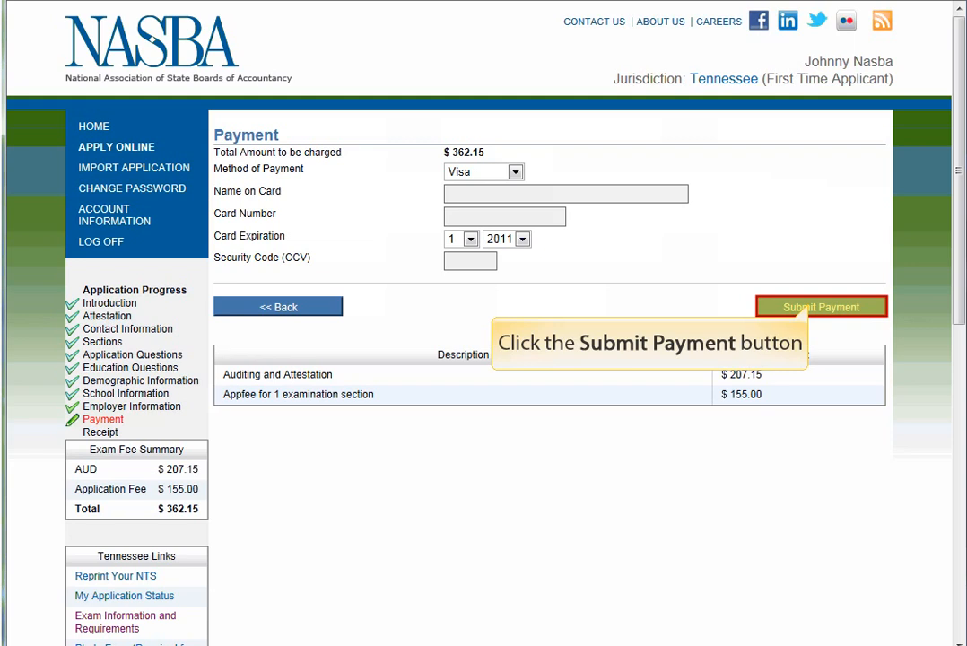
click(799, 308)
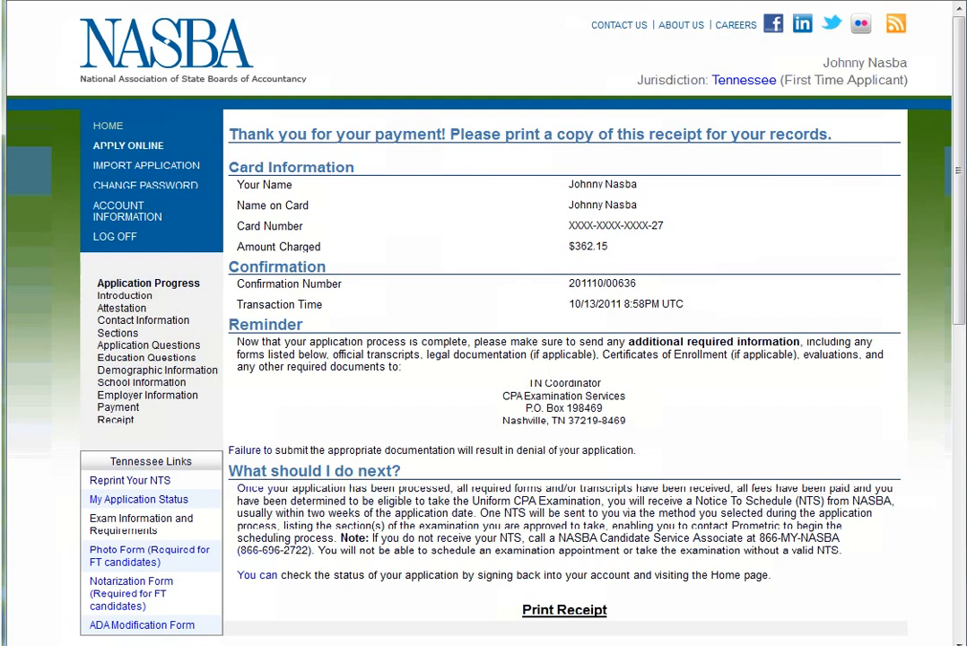